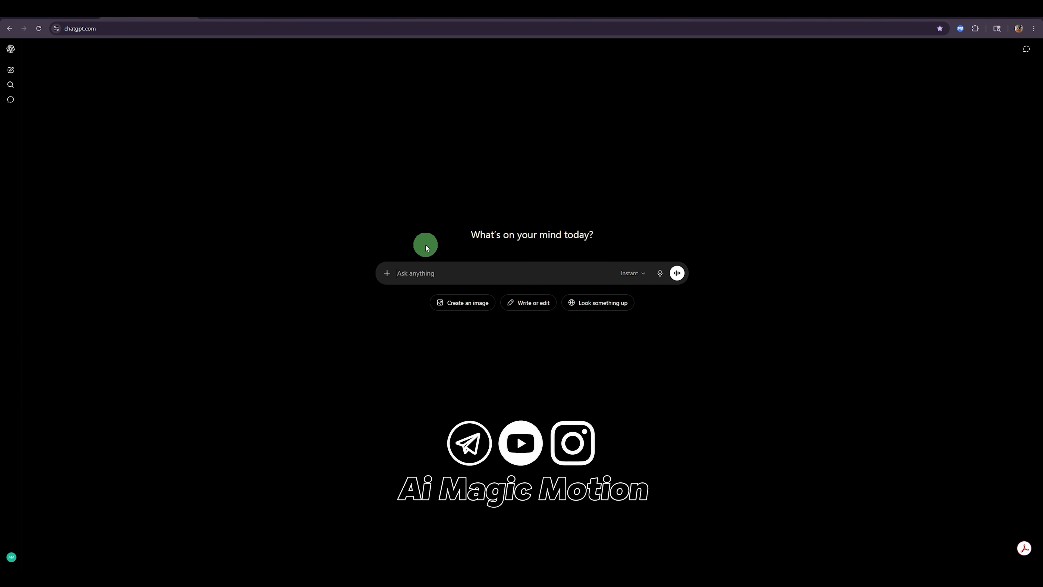
Step: Set the ChatGPT message to image creation and paste in the 16-frame Muhammad Ali versus Mike Tyson storyboard prompt
{"action": "left_click", "coordinate": [388, 274]}
{"action": "left_click", "coordinate": [404, 309]}
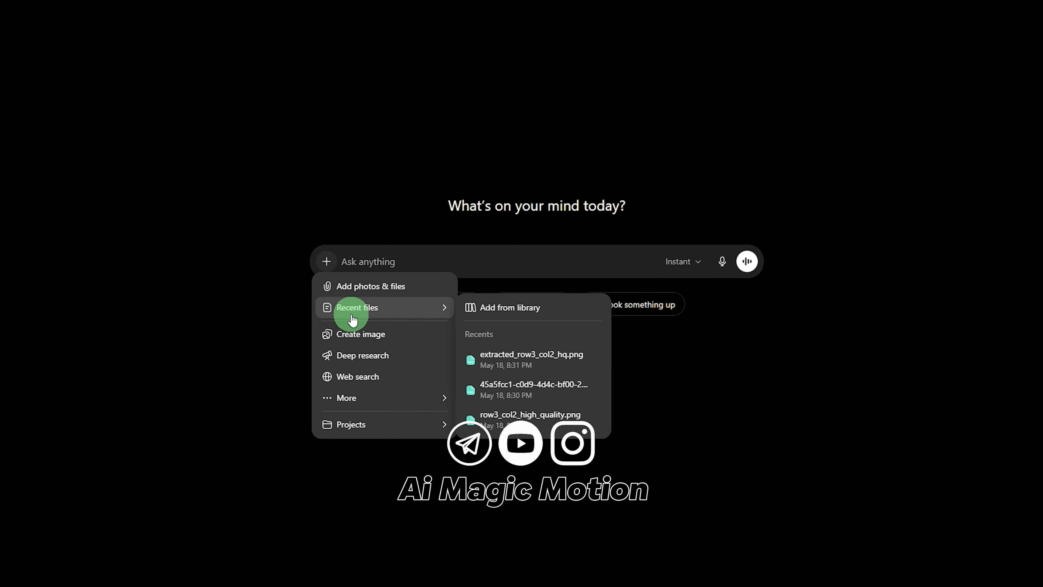
{"action": "left_click", "coordinate": [352, 335]}
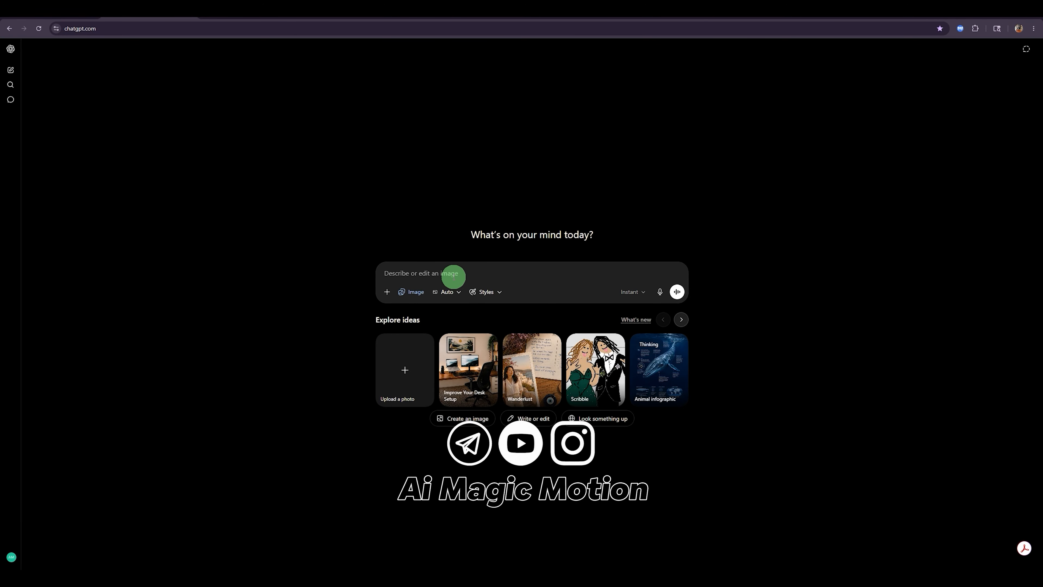
{"action": "key", "text": "ctrl+v"}
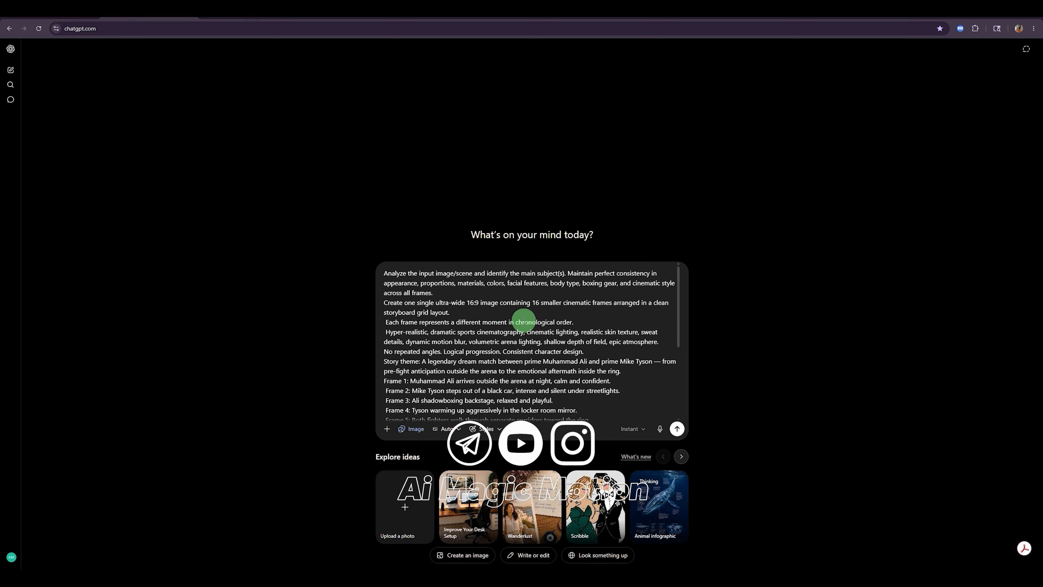
Step: Review the 16-frame storyboard prompt in the Google Docs source document and in the ChatGPT message
{"action": "left_click", "coordinate": [57, 17]}
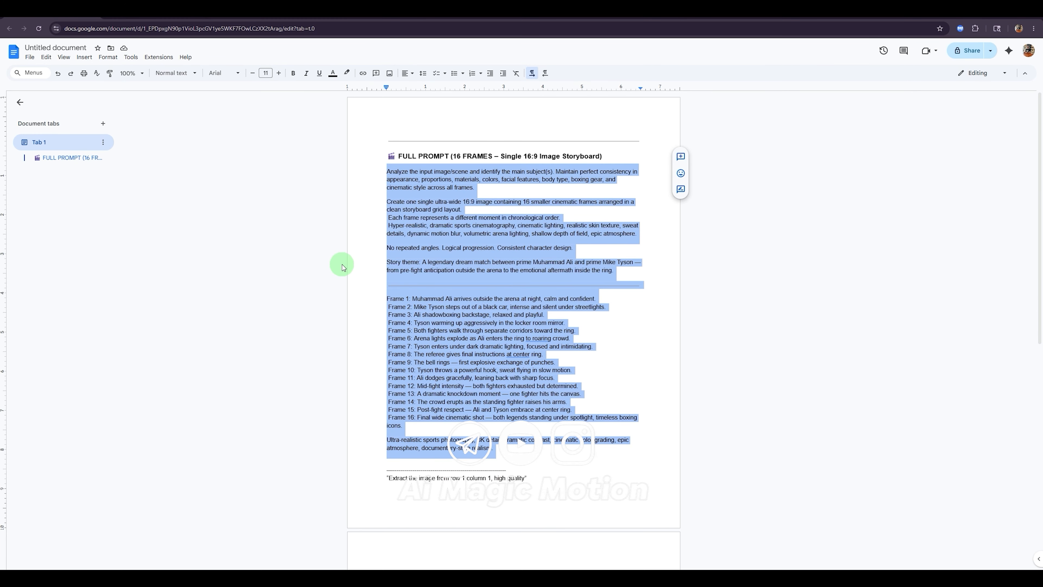
{"action": "left_click", "coordinate": [635, 345]}
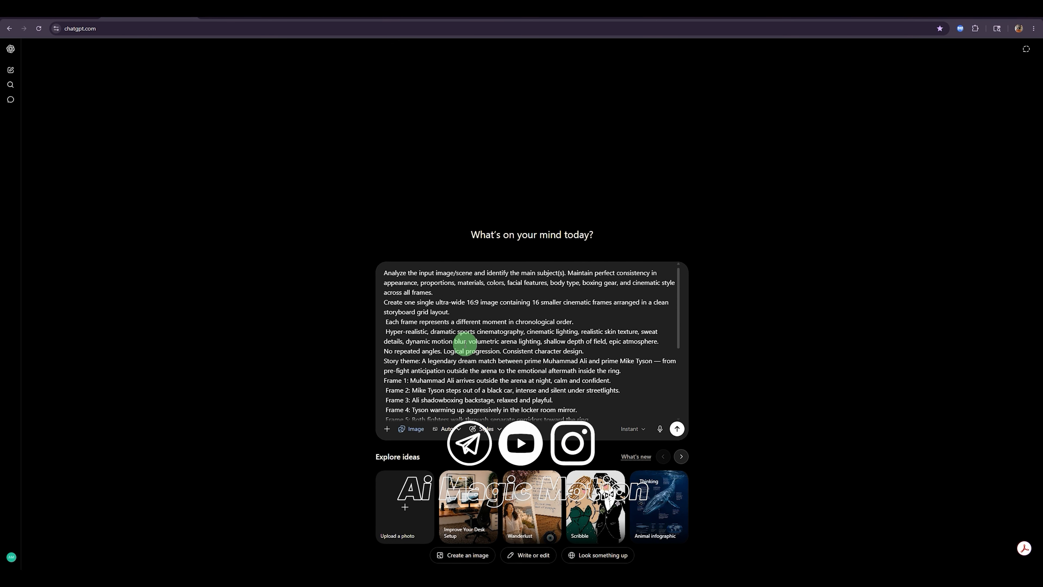
{"action": "scroll", "coordinate": [464, 341], "scroll_direction": "down", "scroll_amount": 2}
{"action": "scroll", "coordinate": [456, 328], "scroll_direction": "up", "scroll_amount": 2}
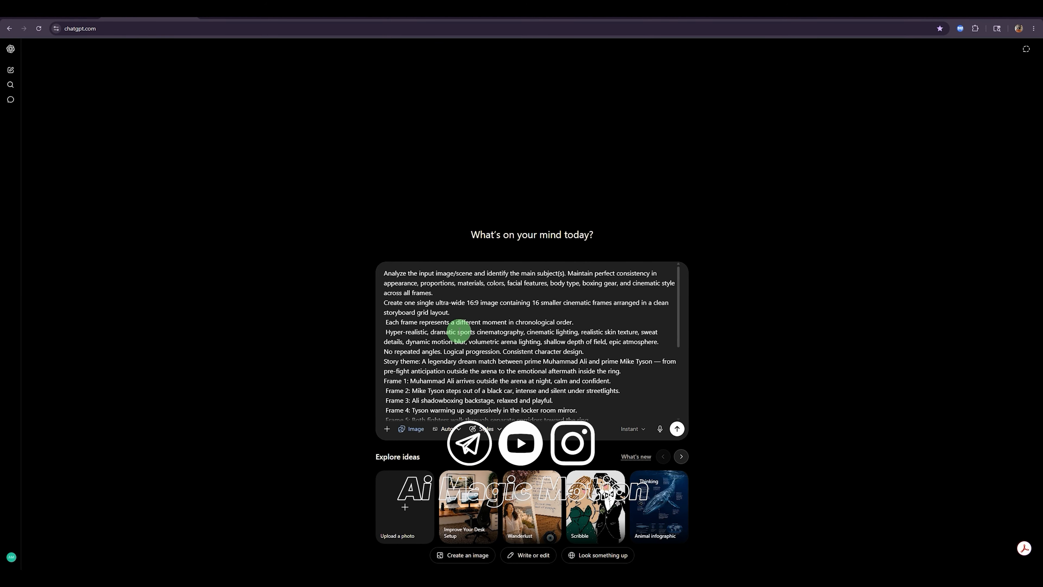
{"action": "scroll", "coordinate": [472, 337], "scroll_direction": "down", "scroll_amount": 1}
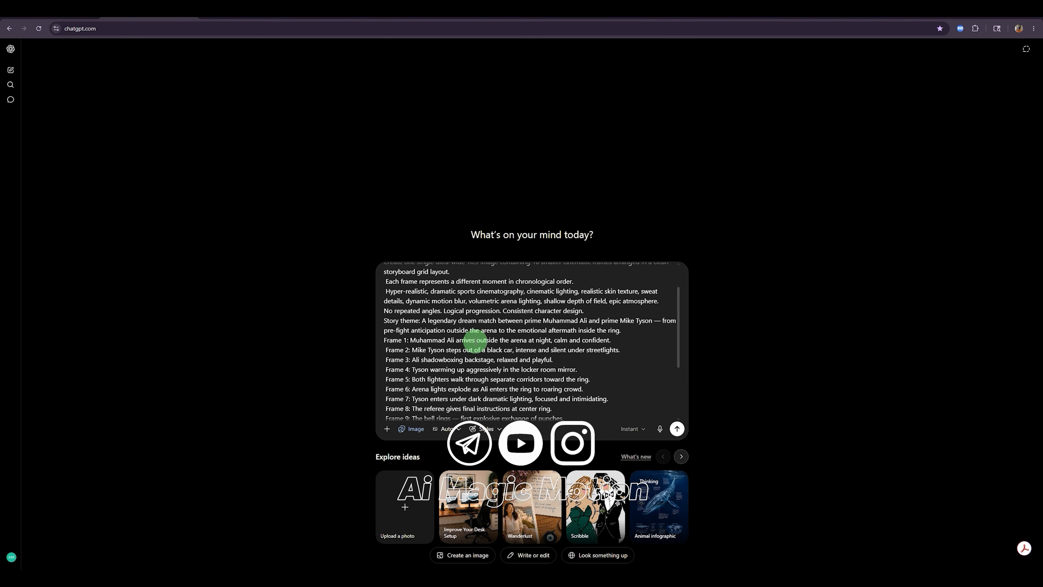
{"action": "scroll", "coordinate": [475, 341], "scroll_direction": "down", "scroll_amount": 3}
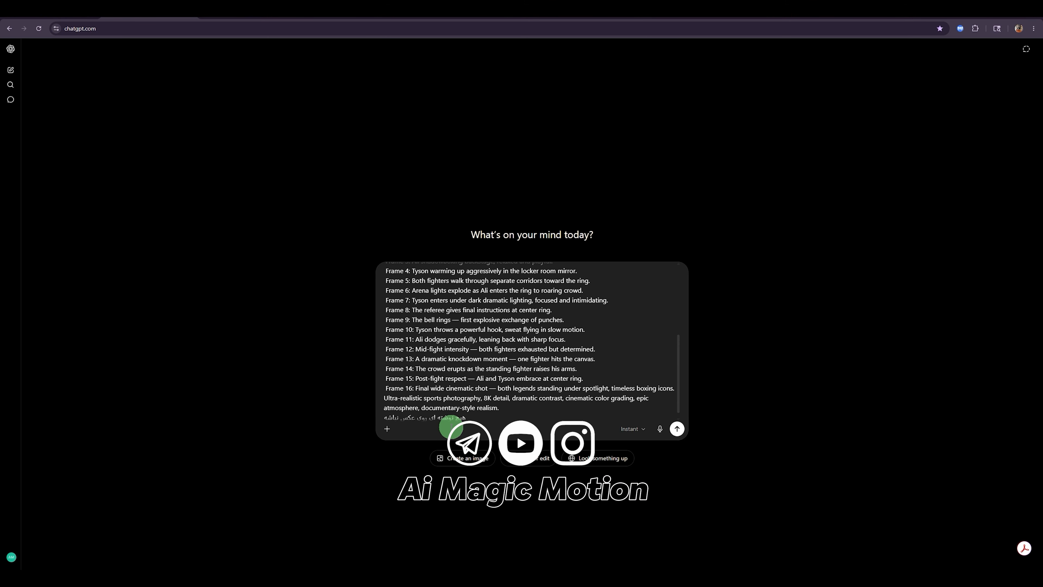
{"action": "scroll", "coordinate": [470, 382], "scroll_direction": "up", "scroll_amount": 5}
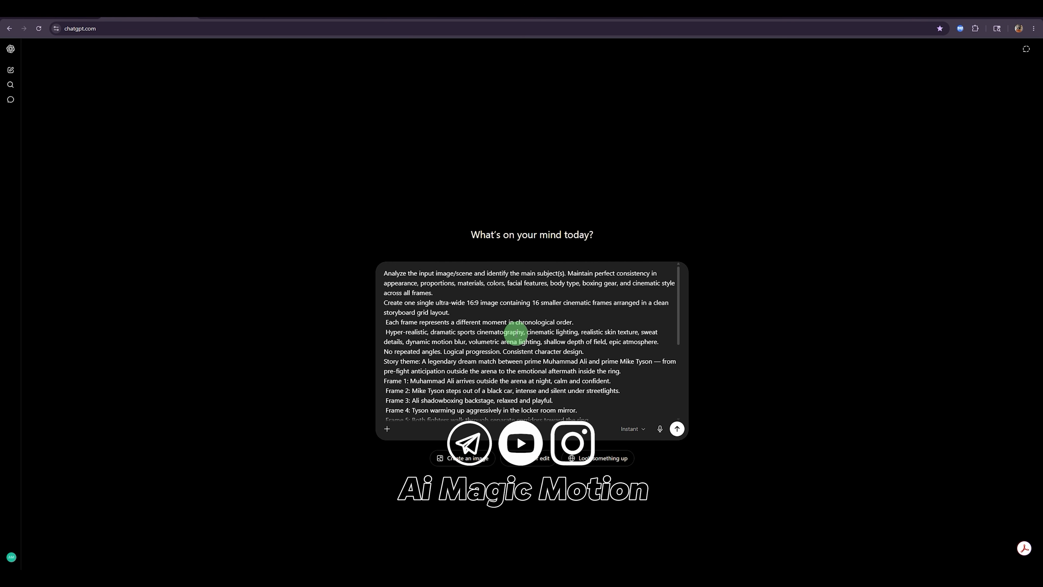
Step: Copy the complete storyboard prompt and submit it to ChatGPT for image generation
{"action": "key", "text": "ctrl+a"}
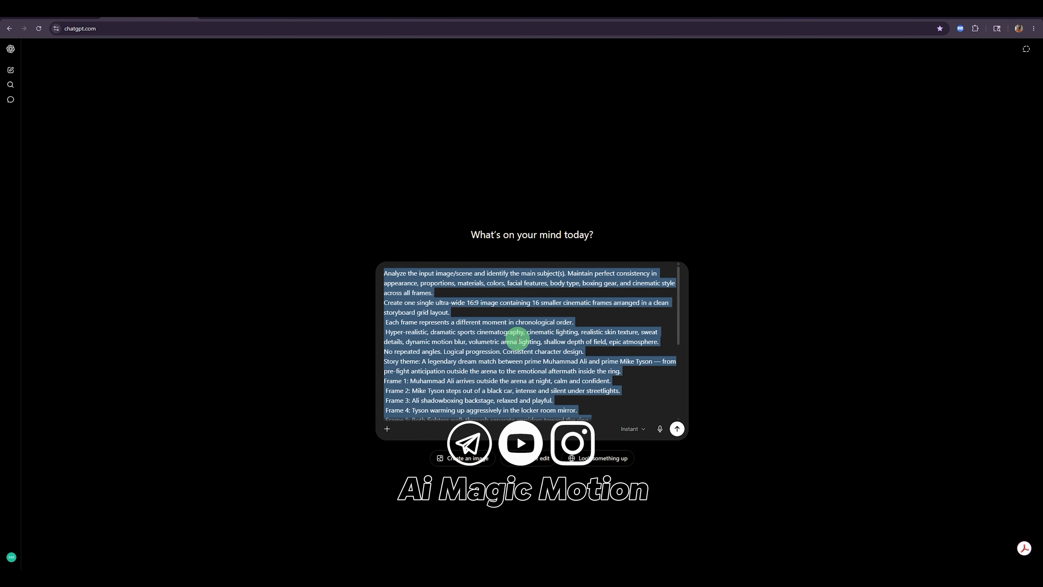
{"action": "left_click", "coordinate": [522, 341]}
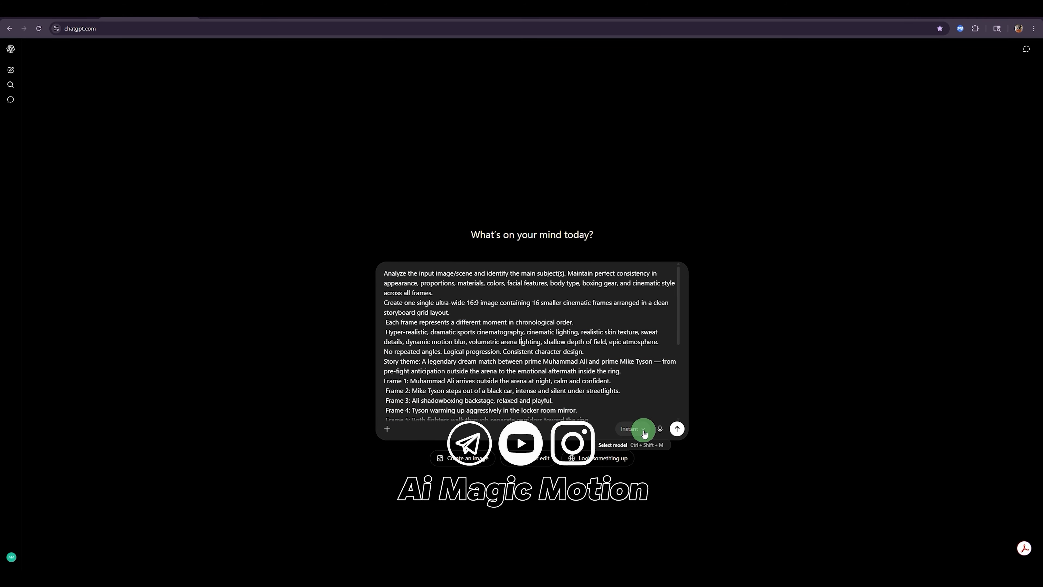
{"action": "left_click", "coordinate": [677, 430]}
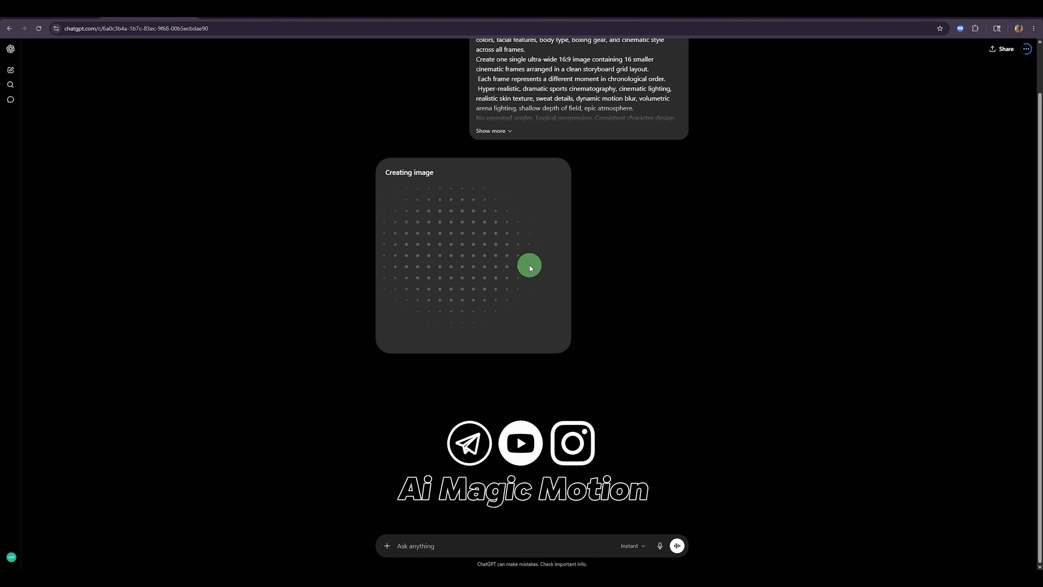
Step: Switch to Google Flow, paste the storyboard prompt and generate images with Nano Banana 2 at x2
{"action": "left_click", "coordinate": [258, 22]}
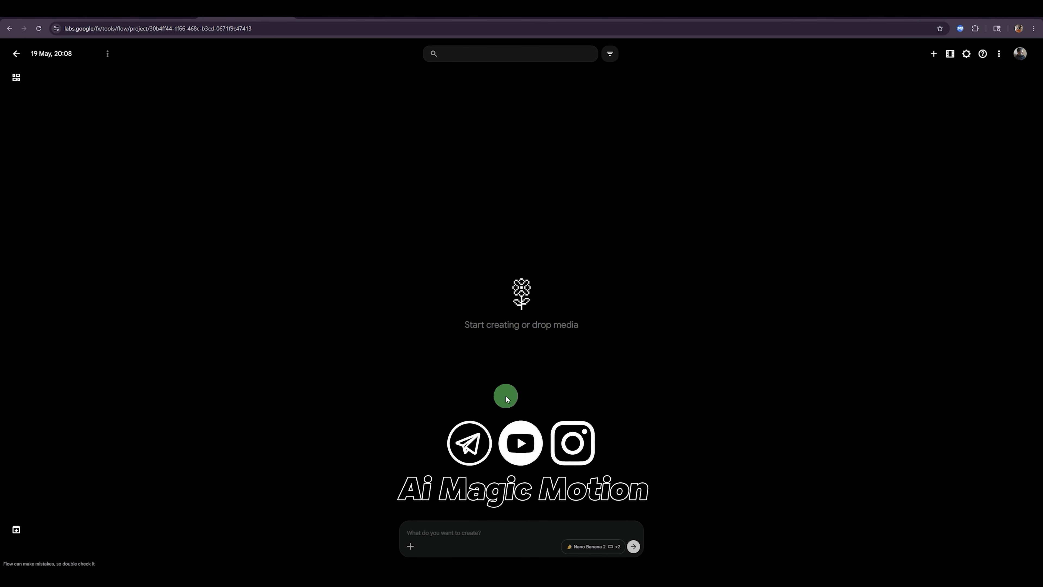
{"action": "left_click", "coordinate": [474, 533]}
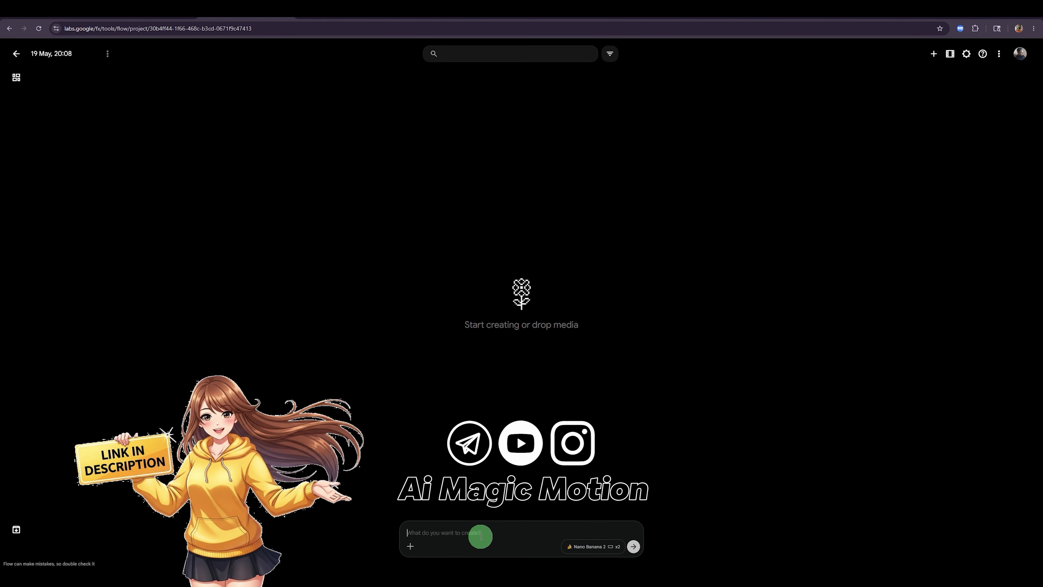
{"action": "key", "text": "ctrl+v"}
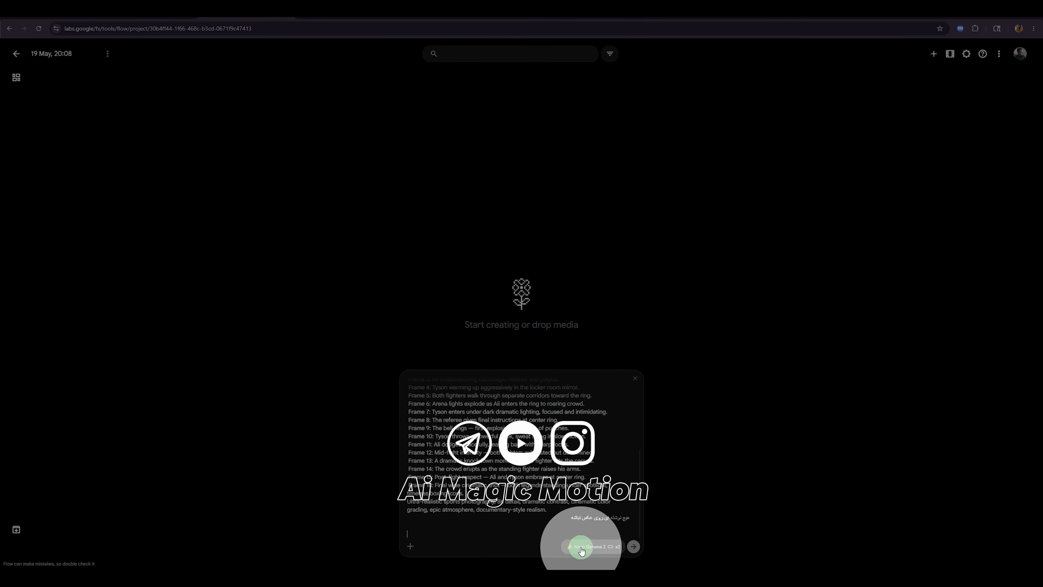
{"action": "left_click", "coordinate": [632, 549]}
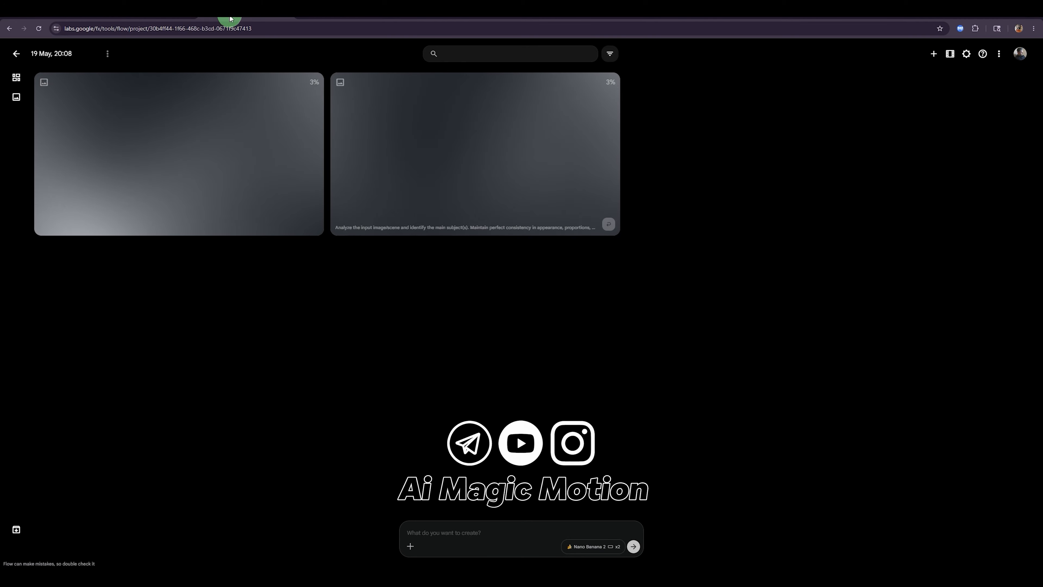
Step: Switch back to ChatGPT, open the generated storyboard image at full size, download it and close the viewer
{"action": "left_click", "coordinate": [162, 20]}
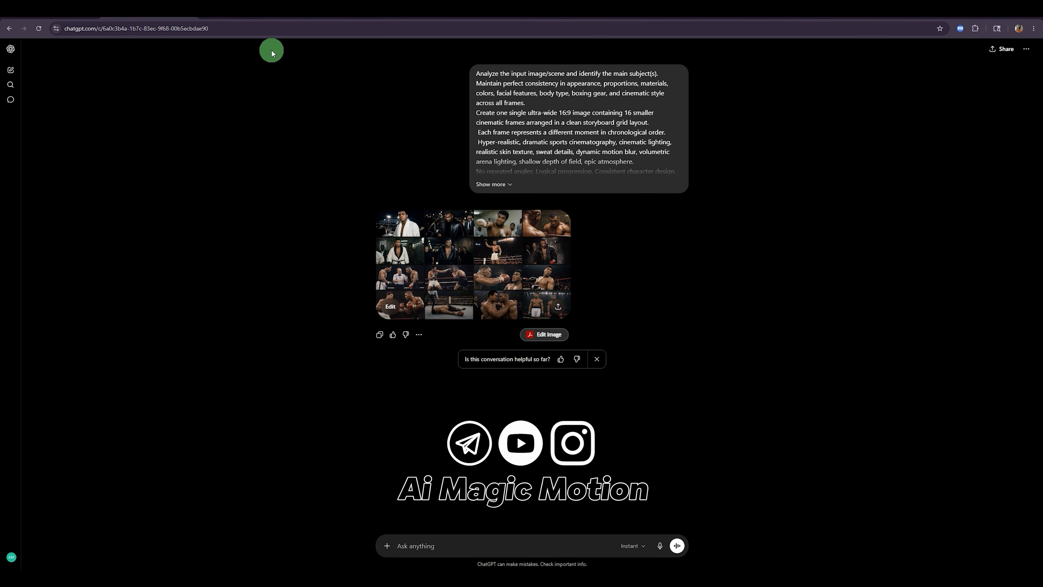
{"action": "left_click", "coordinate": [487, 277]}
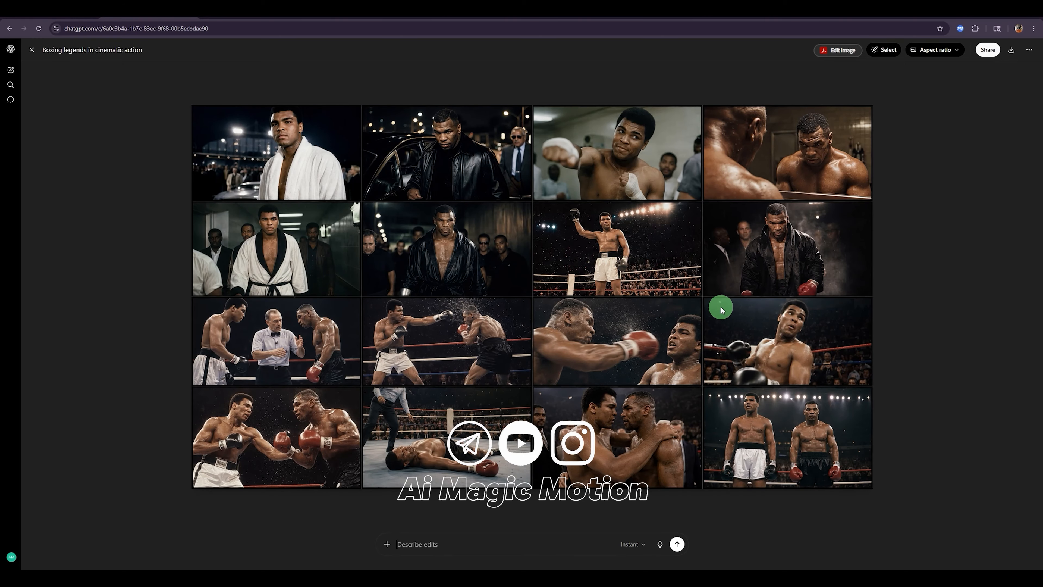
{"action": "left_click", "coordinate": [1011, 50]}
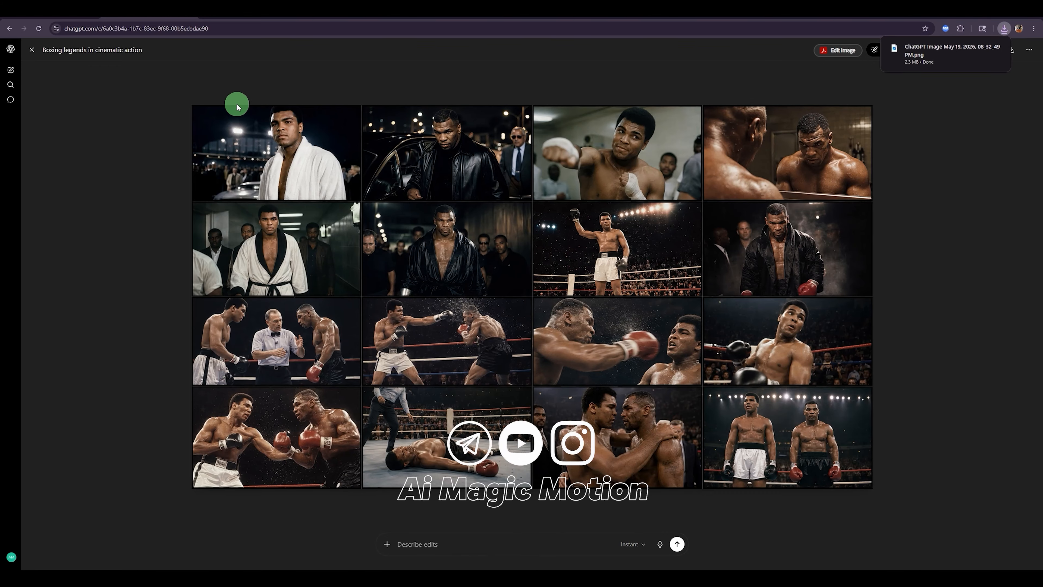
{"action": "left_click", "coordinate": [32, 49]}
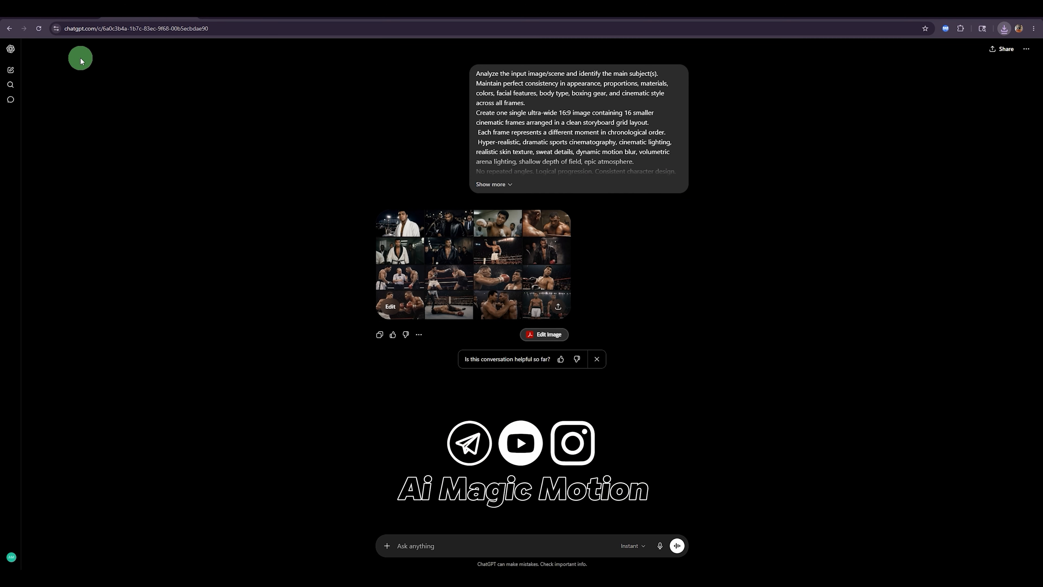
Step: Switch to Google Flow and examine both generated Ali vs Tyson storyboard grids at full size
{"action": "left_click", "coordinate": [227, 19]}
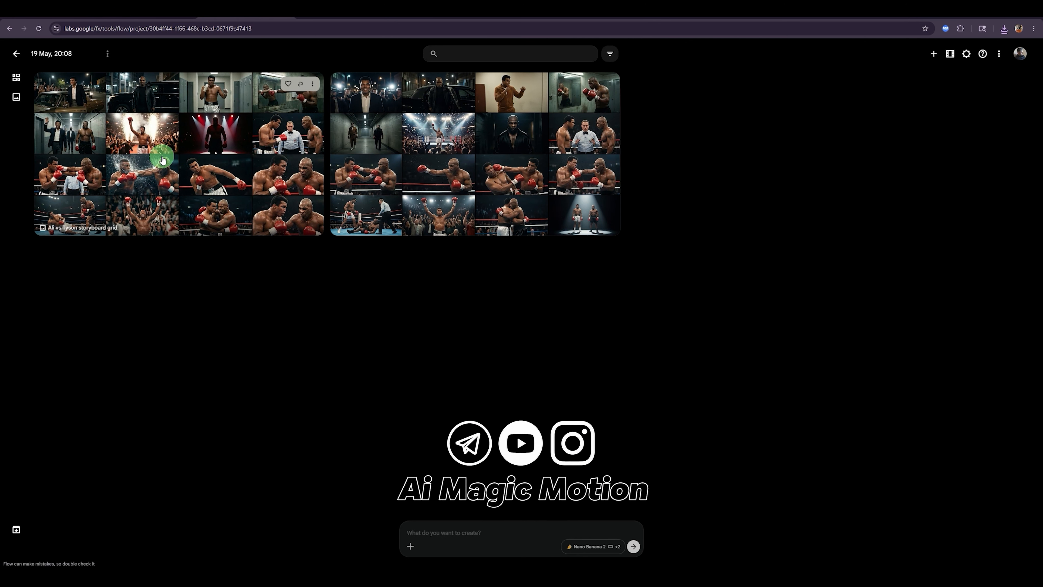
{"action": "left_click", "coordinate": [270, 214]}
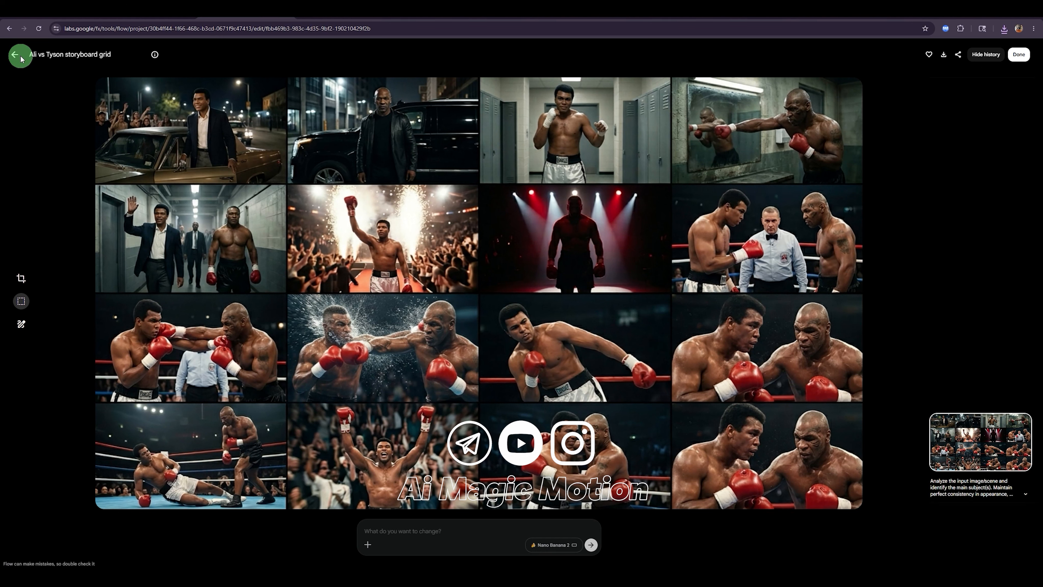
{"action": "left_click", "coordinate": [12, 55]}
{"action": "left_click", "coordinate": [484, 142]}
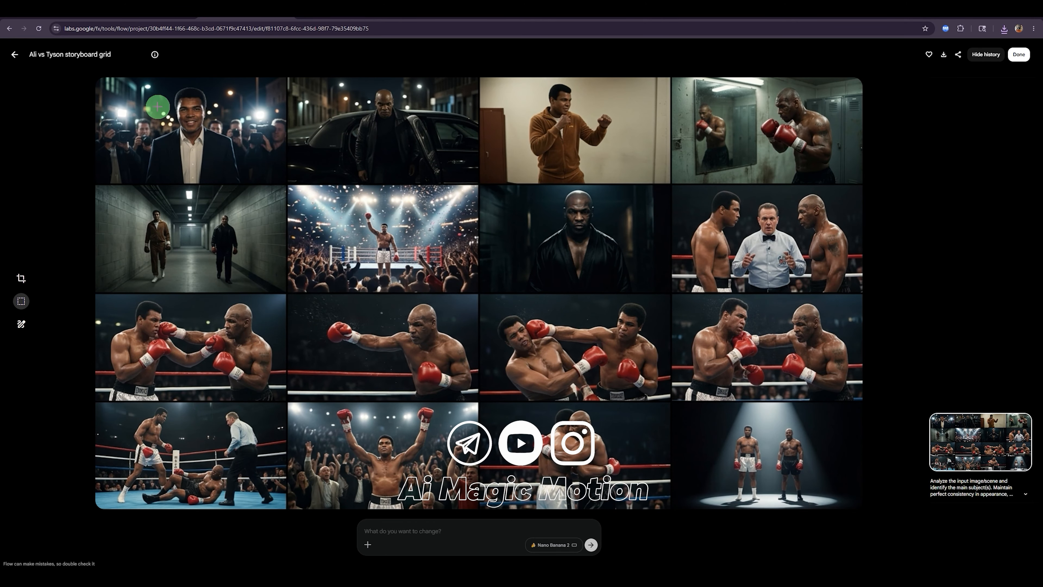
{"action": "left_click", "coordinate": [16, 55]}
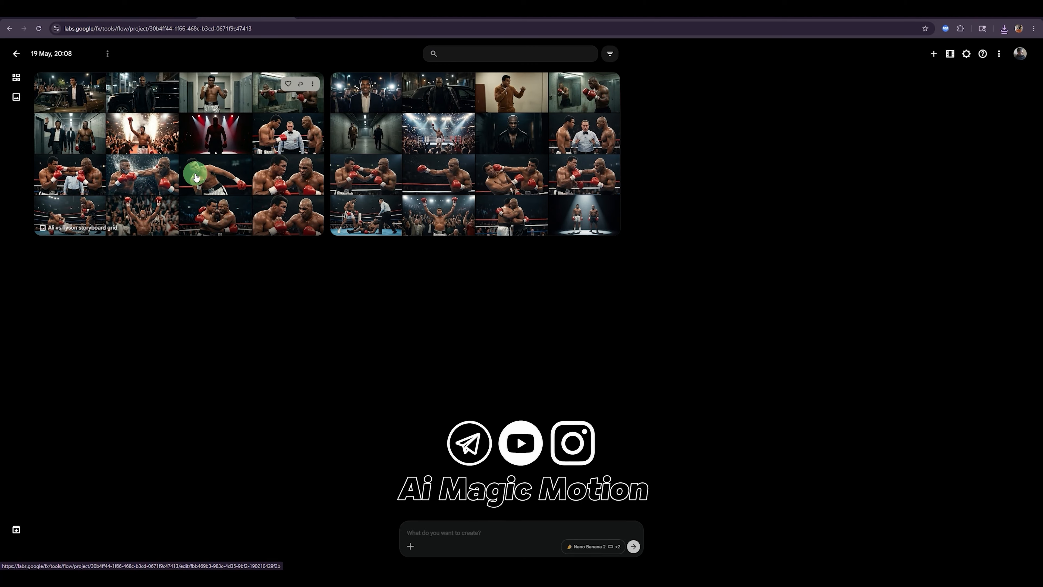
Step: Download upscaled versions of both Ali vs Tyson storyboard grids, starting with the second one
{"action": "left_click", "coordinate": [313, 84]}
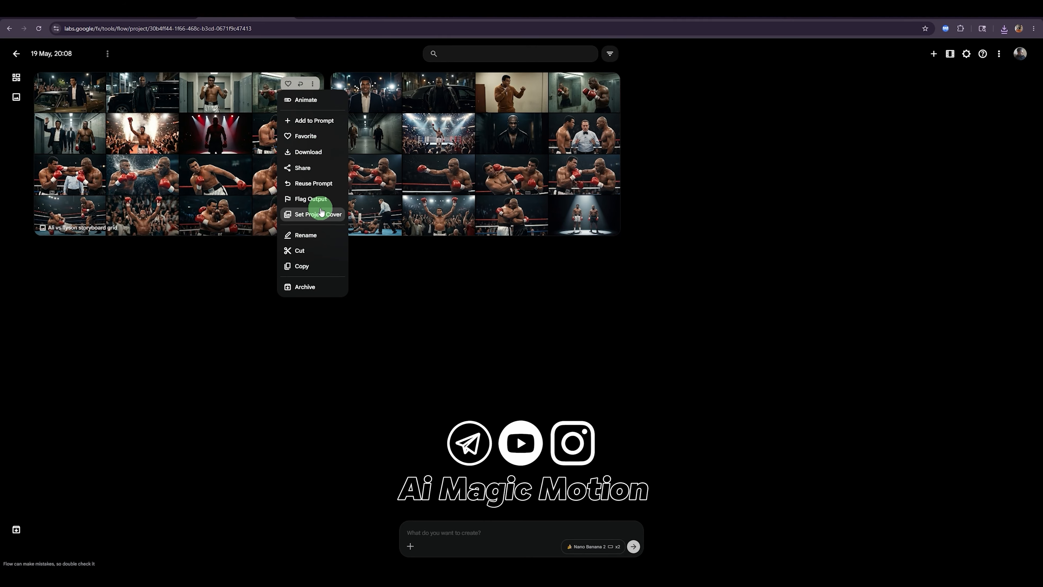
{"action": "left_click", "coordinate": [559, 128]}
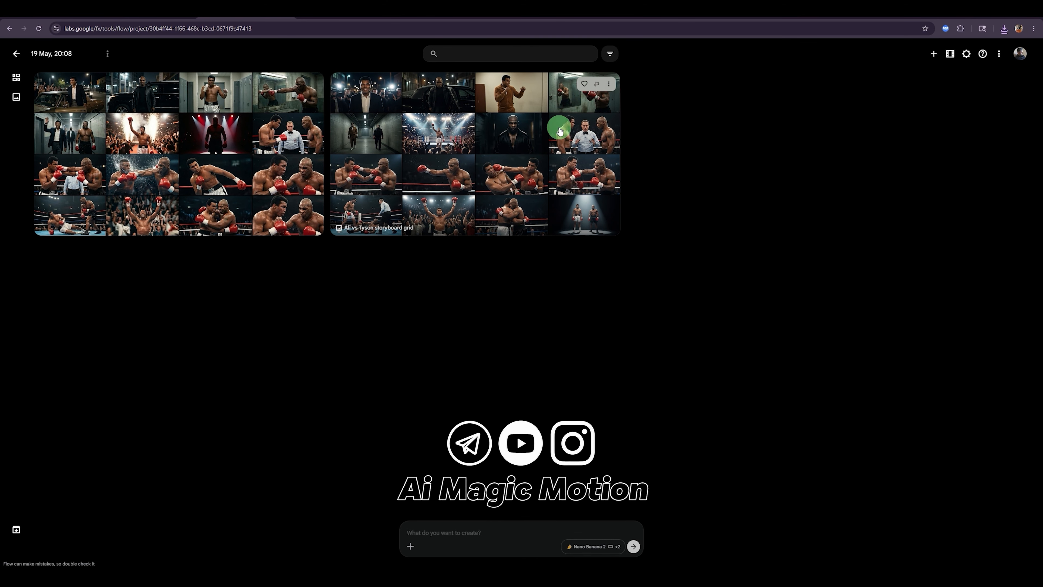
{"action": "left_click", "coordinate": [608, 84]}
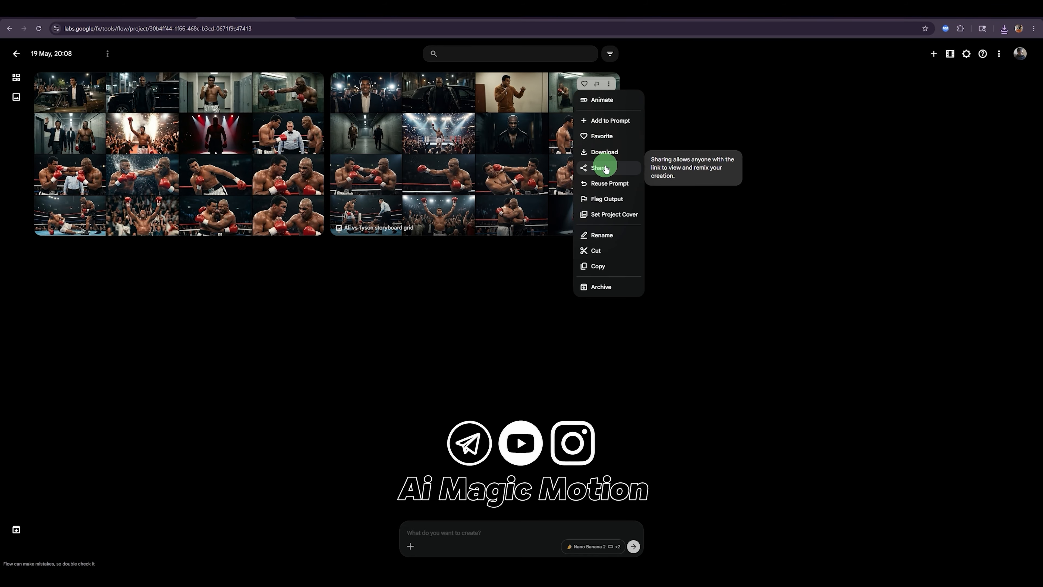
{"action": "mouse_move", "coordinate": [604, 151]}
{"action": "left_click", "coordinate": [663, 184]}
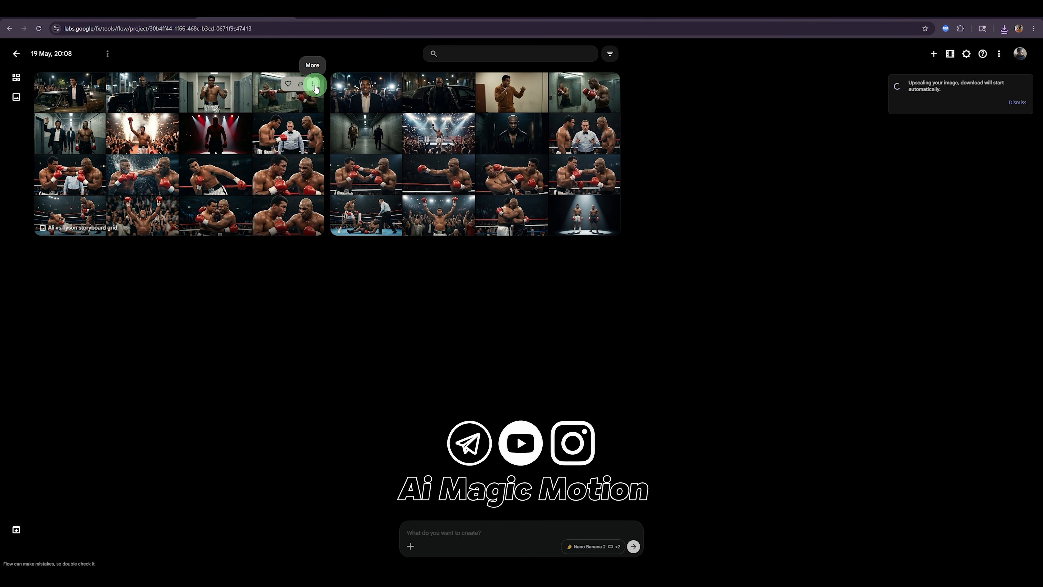
{"action": "left_click", "coordinate": [313, 84]}
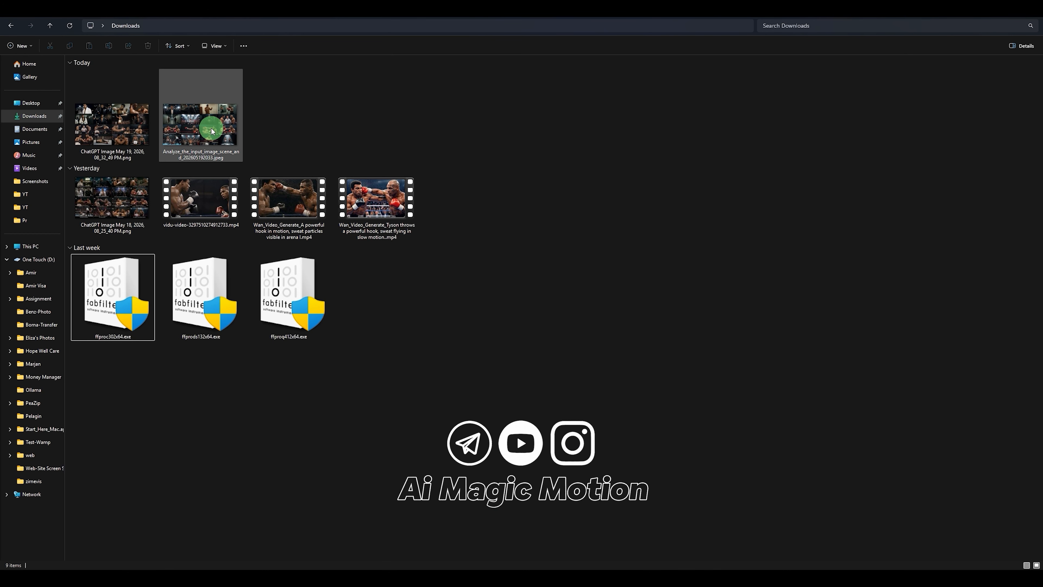
Step: Inspect the downloaded Flow storyboard in the photo viewer and compare it with the full-size ChatGPT storyboard
{"action": "double_click", "coordinate": [212, 131]}
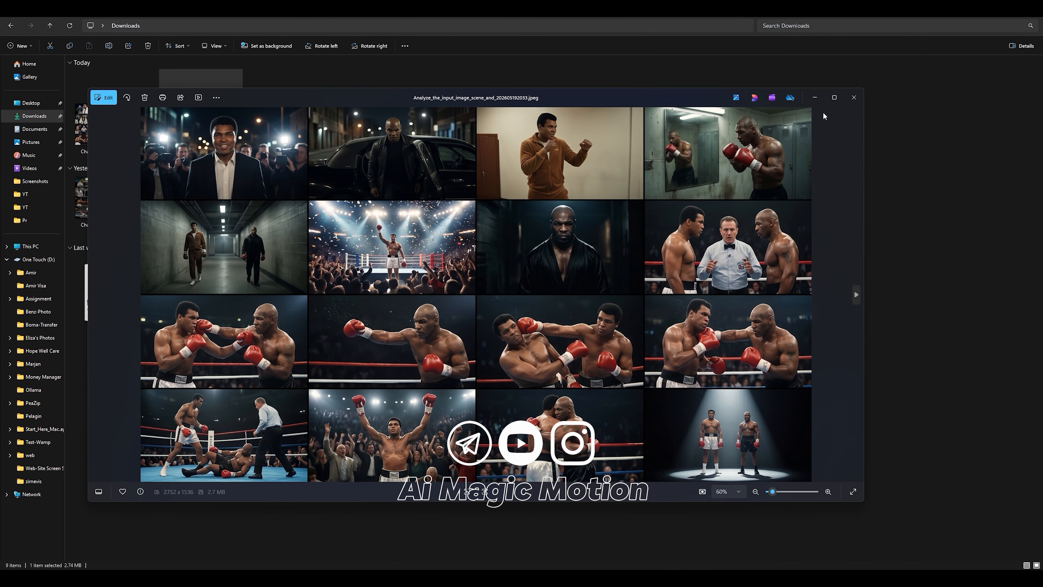
{"action": "scroll", "coordinate": [455, 283], "scroll_direction": "down", "scroll_amount": 1}
{"action": "left_click", "coordinate": [500, 579]}
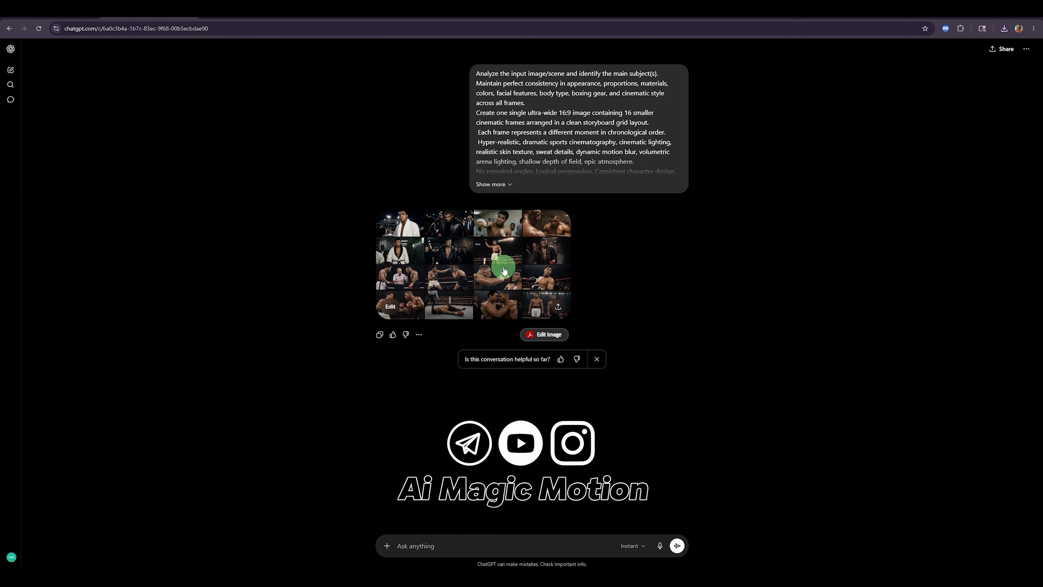
{"action": "left_click", "coordinate": [505, 270]}
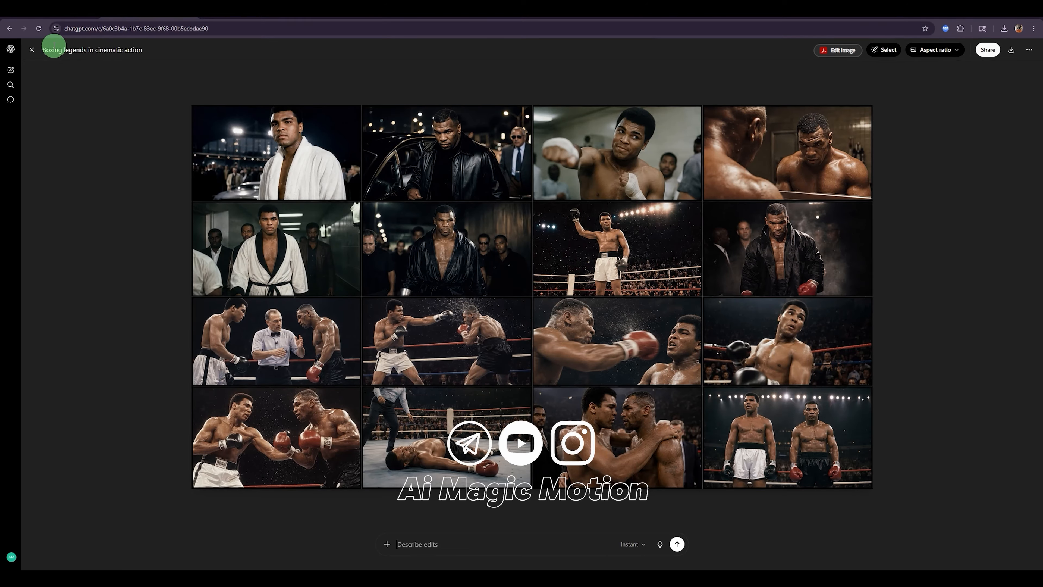
{"action": "left_click", "coordinate": [31, 50]}
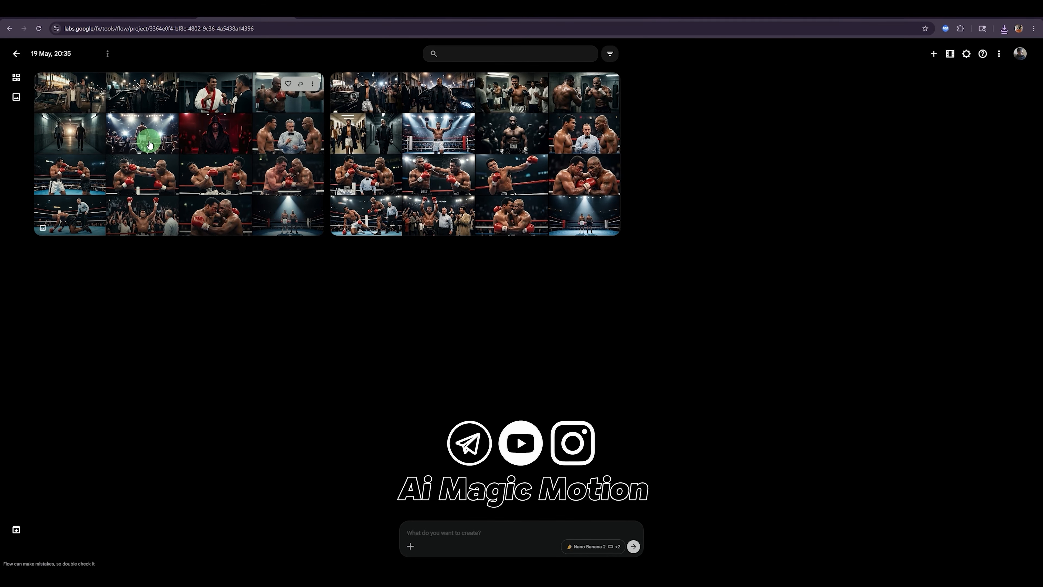
Step: Copy the line "Extract the image from row 1 column 1, high quality" from the Google Docs document and return to ChatGPT
{"action": "left_click", "coordinate": [139, 18]}
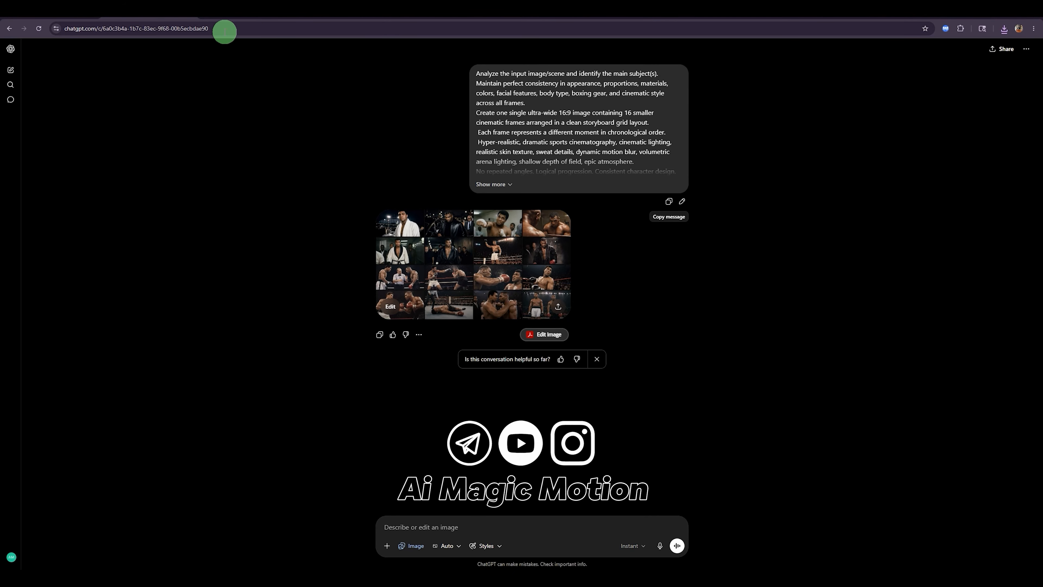
{"action": "left_click", "coordinate": [53, 7]}
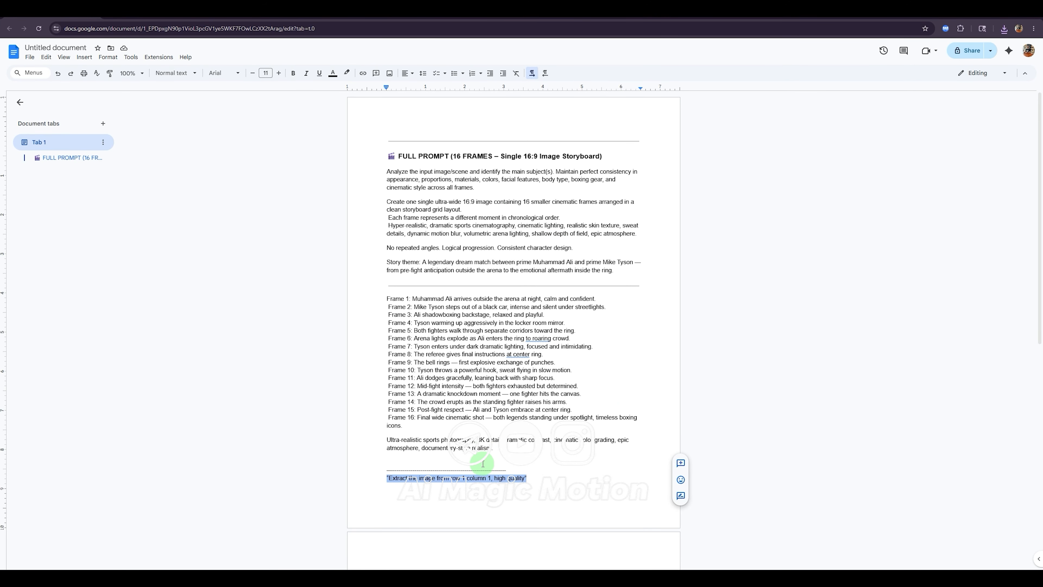
{"action": "right_click", "coordinate": [485, 477]}
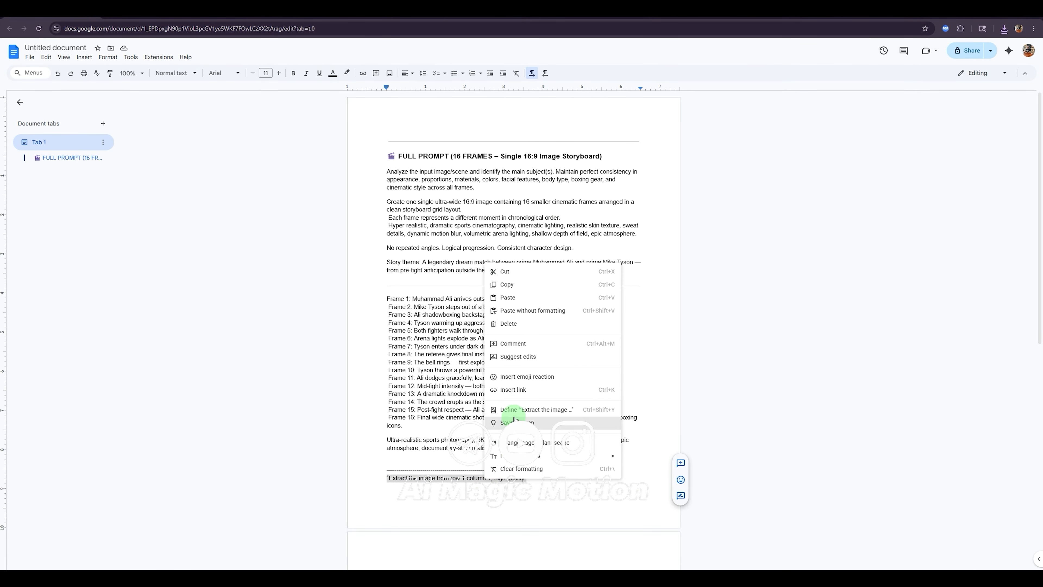
{"action": "left_click", "coordinate": [507, 285]}
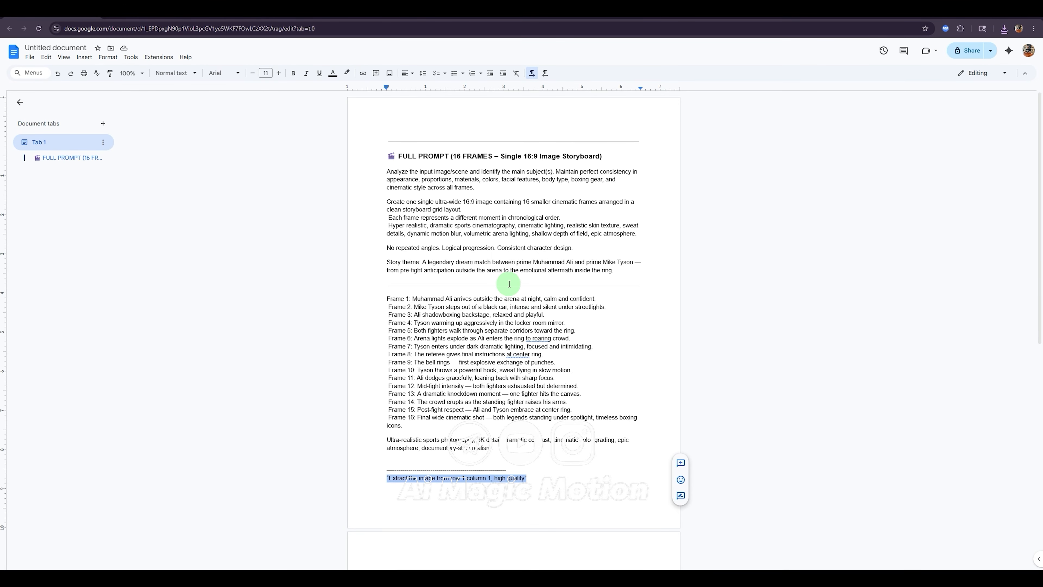
{"action": "left_click", "coordinate": [145, 14]}
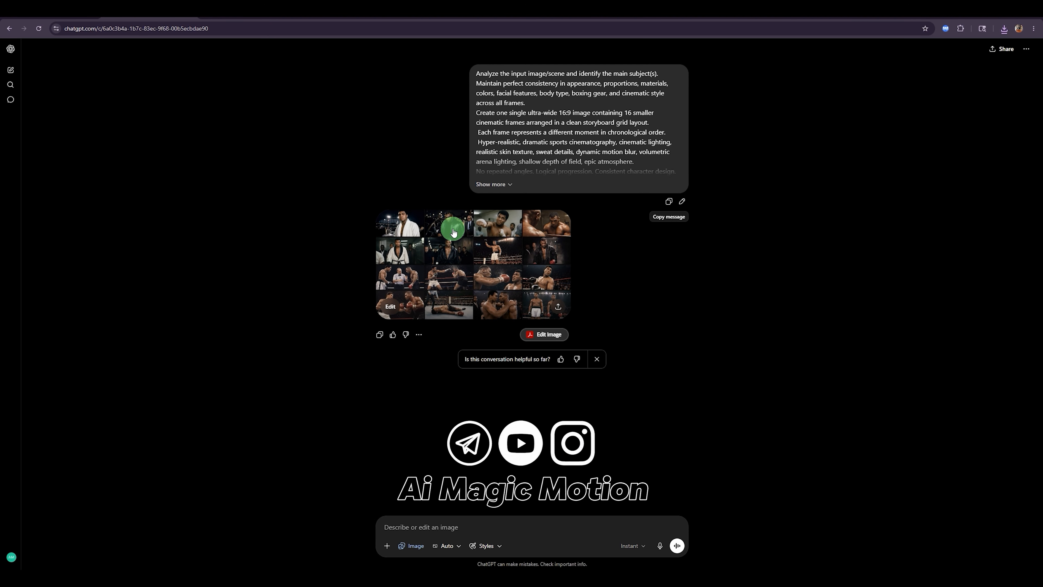
Step: Open the options for adding photos and files to the new ChatGPT image message
{"action": "left_click", "coordinate": [386, 546]}
{"action": "mouse_move", "coordinate": [405, 476]}
{"action": "left_click", "coordinate": [513, 530]}
{"action": "left_click", "coordinate": [386, 545]}
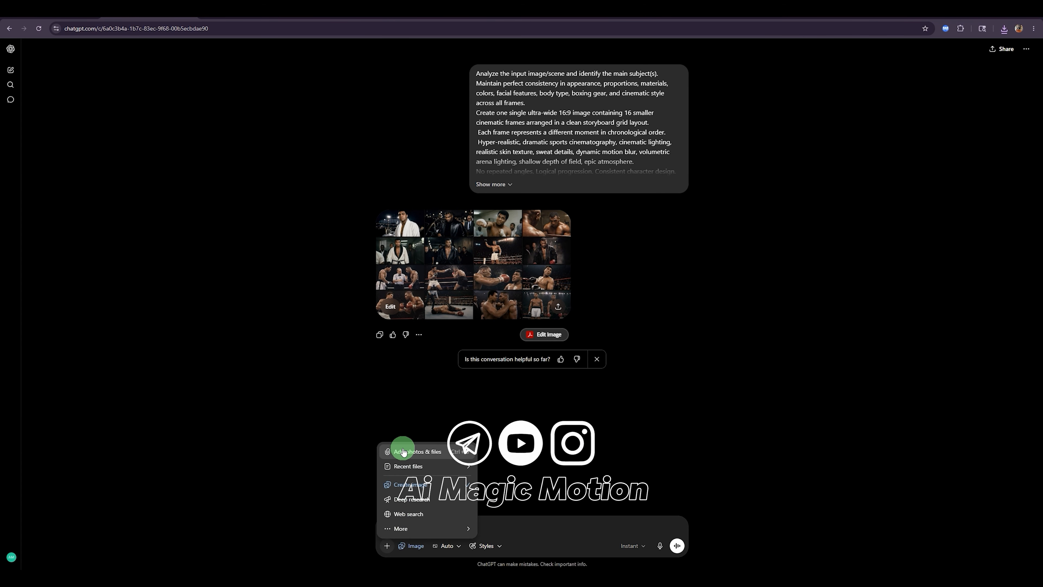
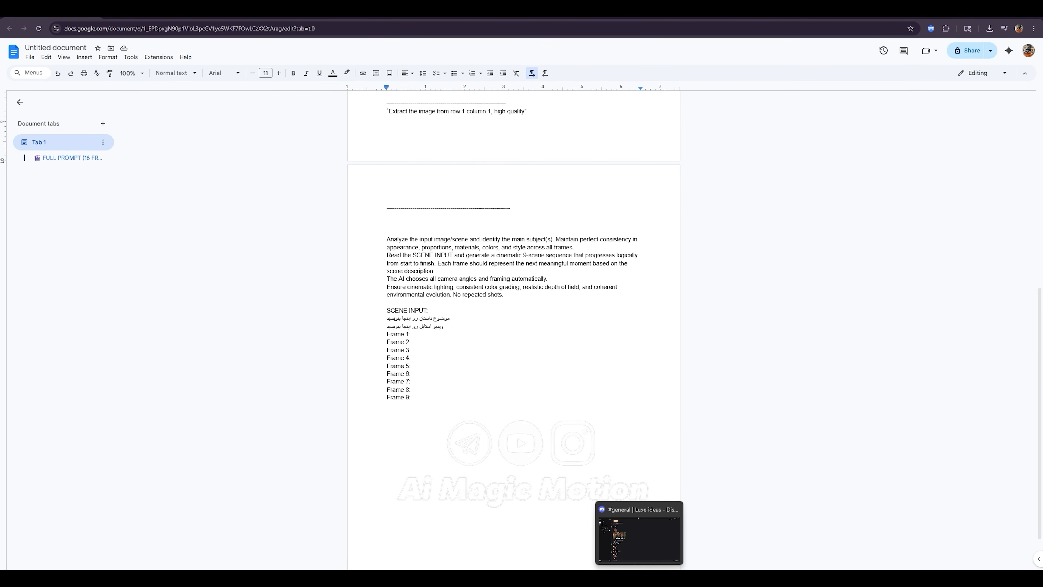
Step: Switch to Discord to view the Luxe ideas server's channels and return to the prompt document in Google Docs
{"action": "left_click", "coordinate": [670, 578]}
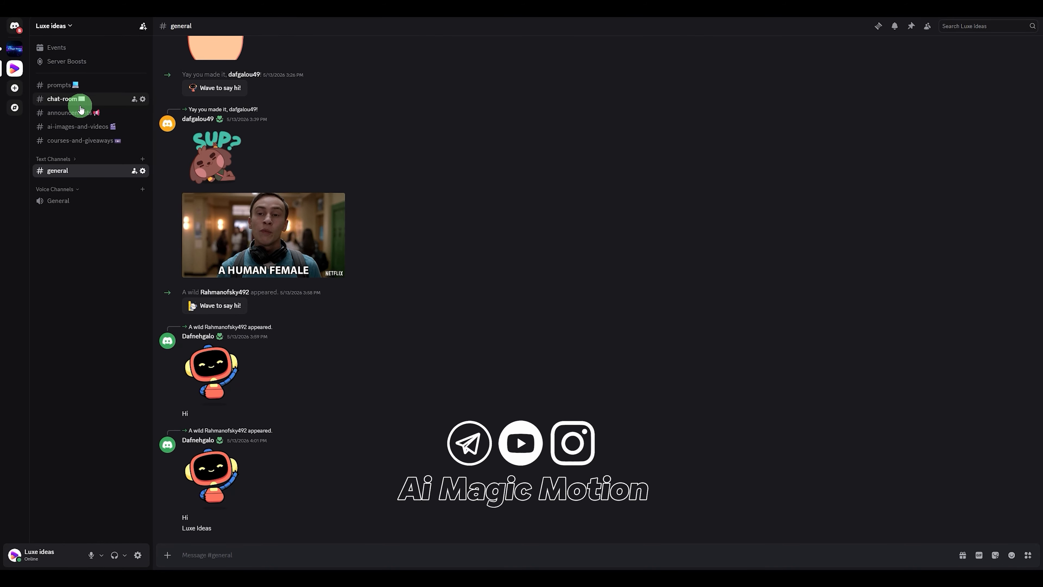
{"action": "left_click", "coordinate": [435, 578]}
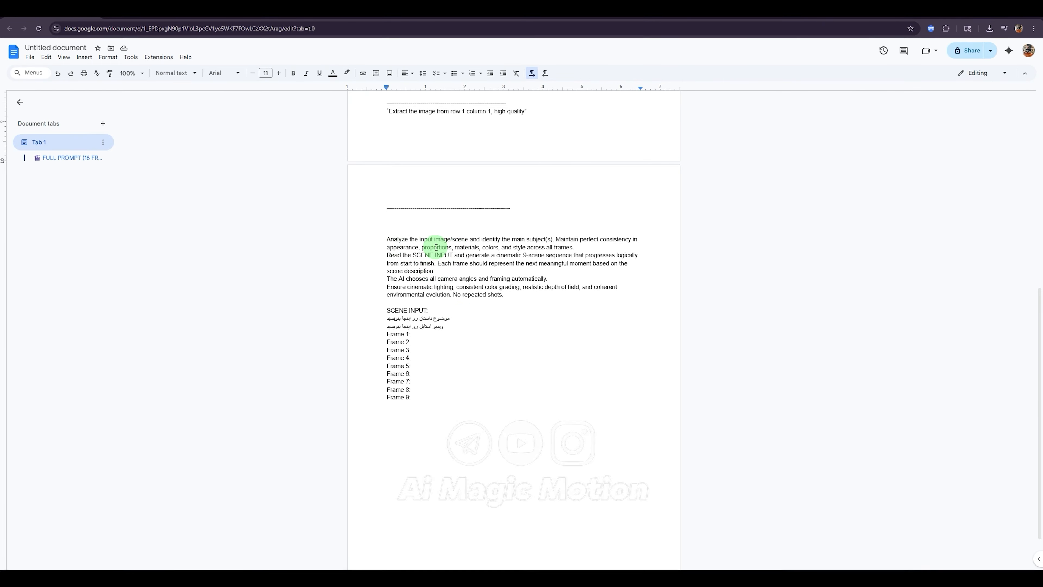
Step: Review the two Persian placeholder lines for story topic and style under SCENE INPUT in the nine-frame prompt
{"action": "left_click_drag", "start_coordinate": [450, 319], "coordinate": [414, 319]}
{"action": "left_click", "coordinate": [450, 317]}
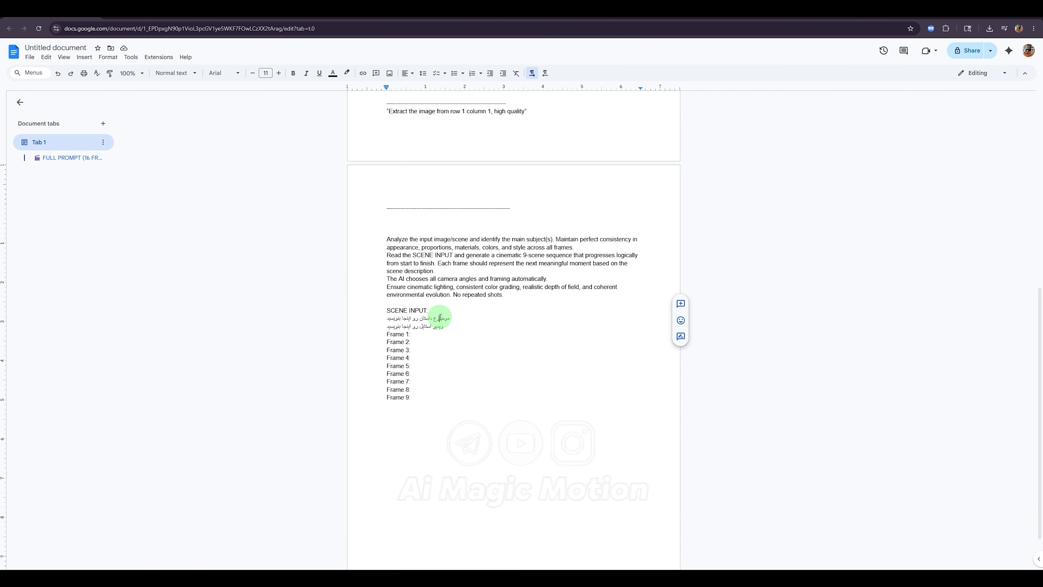
{"action": "triple_click", "coordinate": [441, 318]}
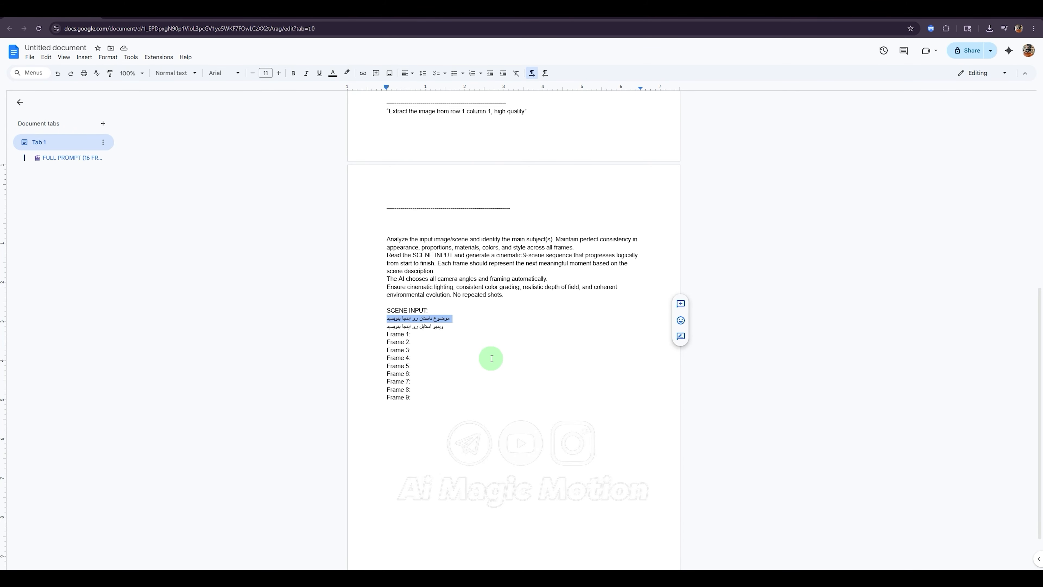
{"action": "left_click", "coordinate": [434, 329]}
{"action": "triple_click", "coordinate": [436, 328]}
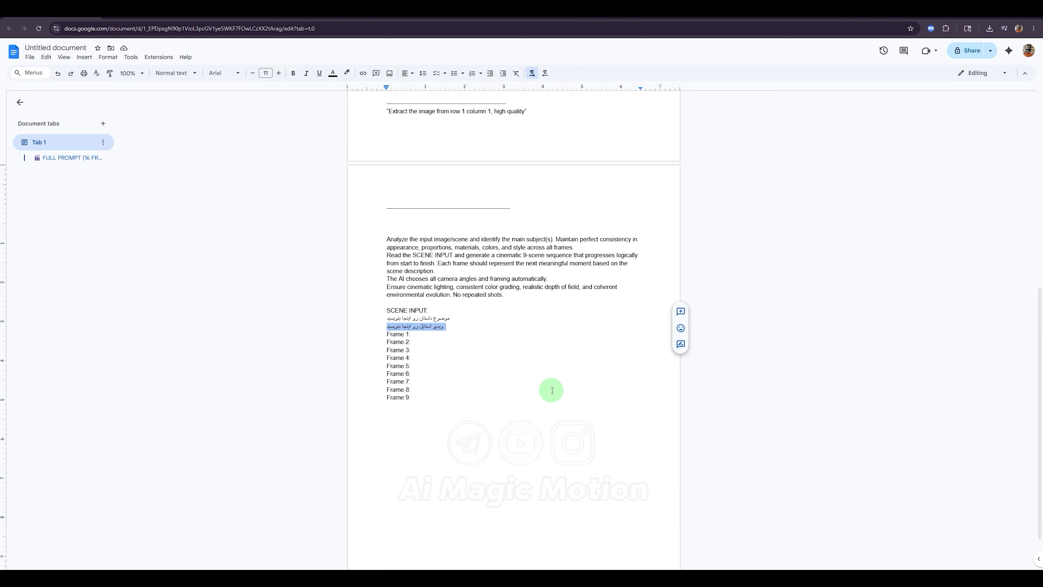
{"action": "left_click", "coordinate": [529, 343]}
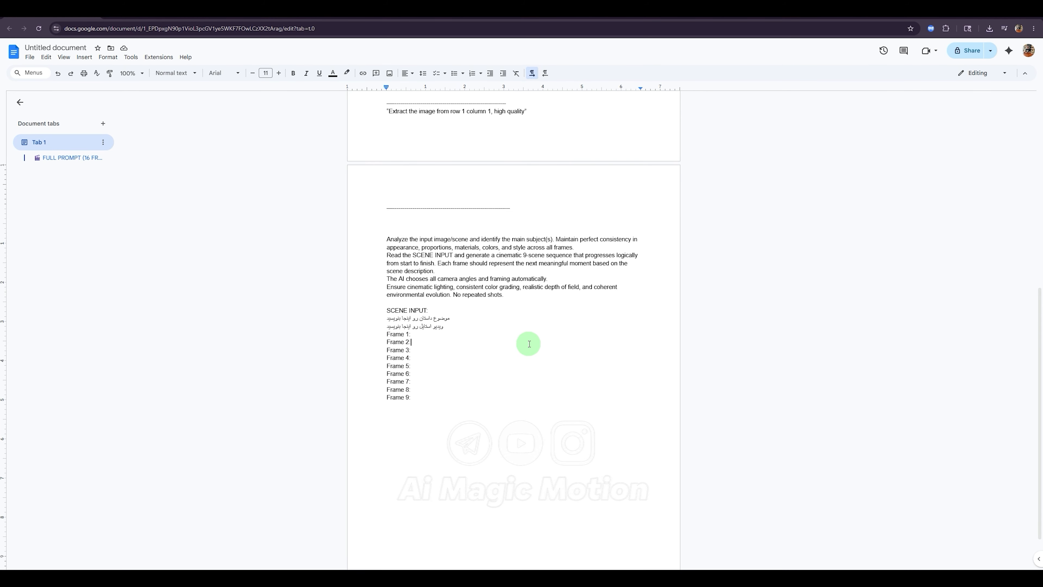
Step: Switch to Google Flow, return from the extracted boxing frame to the project overview and open the Nano Banana 2 generation settings
{"action": "left_click", "coordinate": [247, 16]}
{"action": "left_click", "coordinate": [715, 161]}
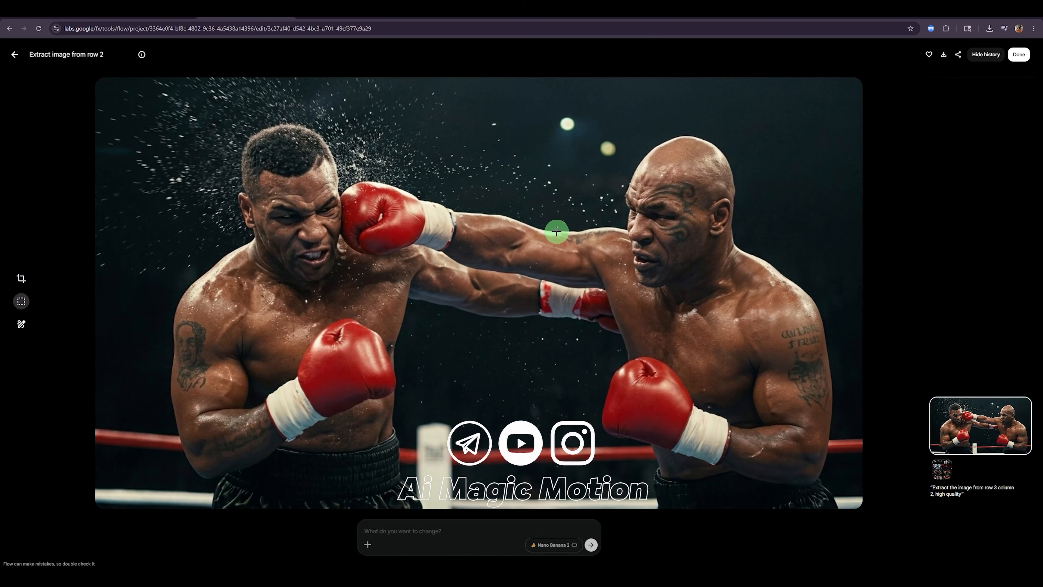
{"action": "left_click", "coordinate": [15, 57]}
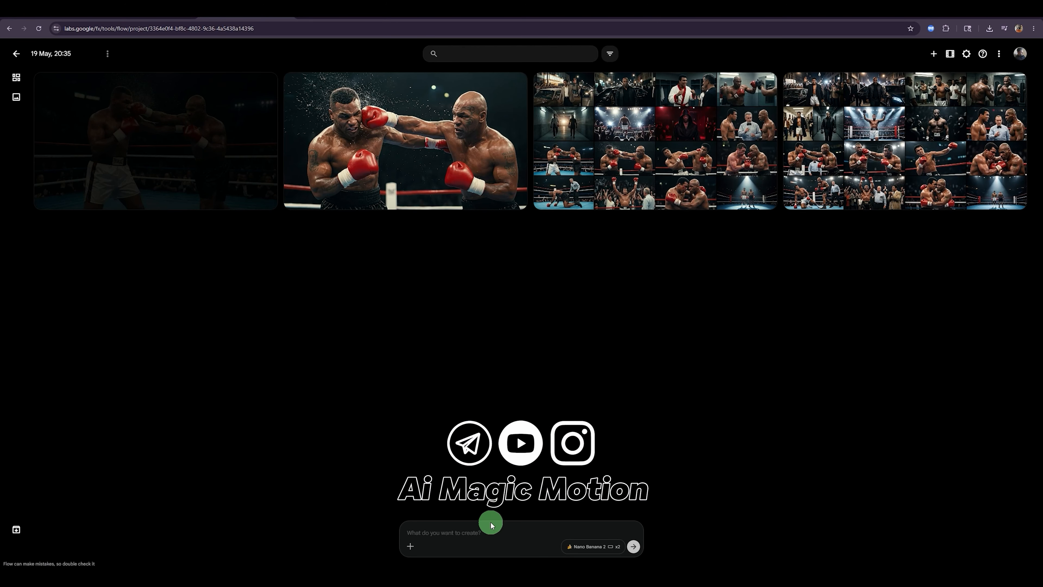
{"action": "left_click", "coordinate": [585, 550]}
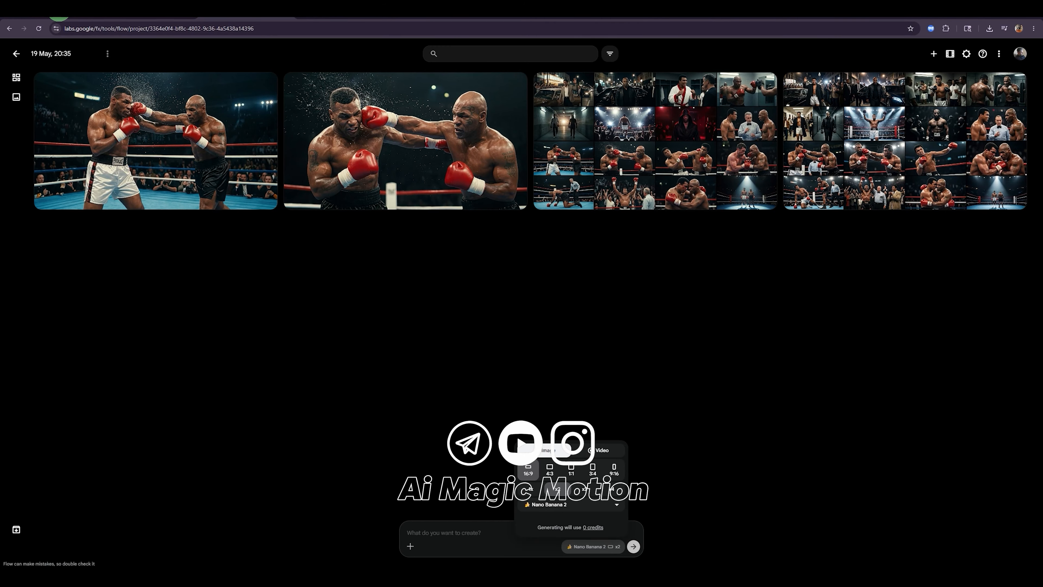
Step: View the 16-frame Ali vs Tyson storyboard beside the extracted frames at full size in Flow and return to the nine-frame prompt in Google Docs
{"action": "left_click", "coordinate": [66, 11]}
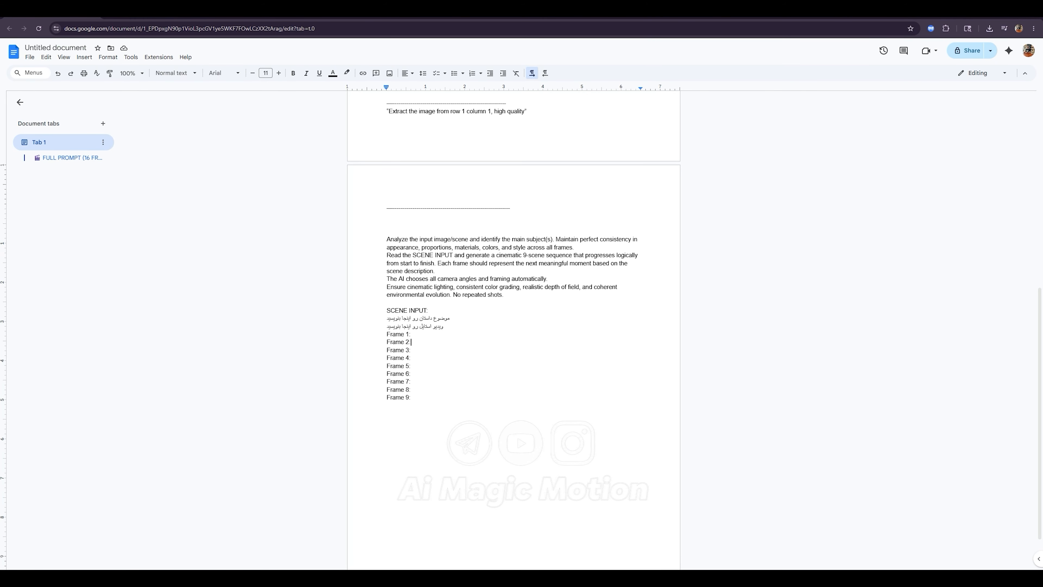
{"action": "left_click", "coordinate": [232, 19]}
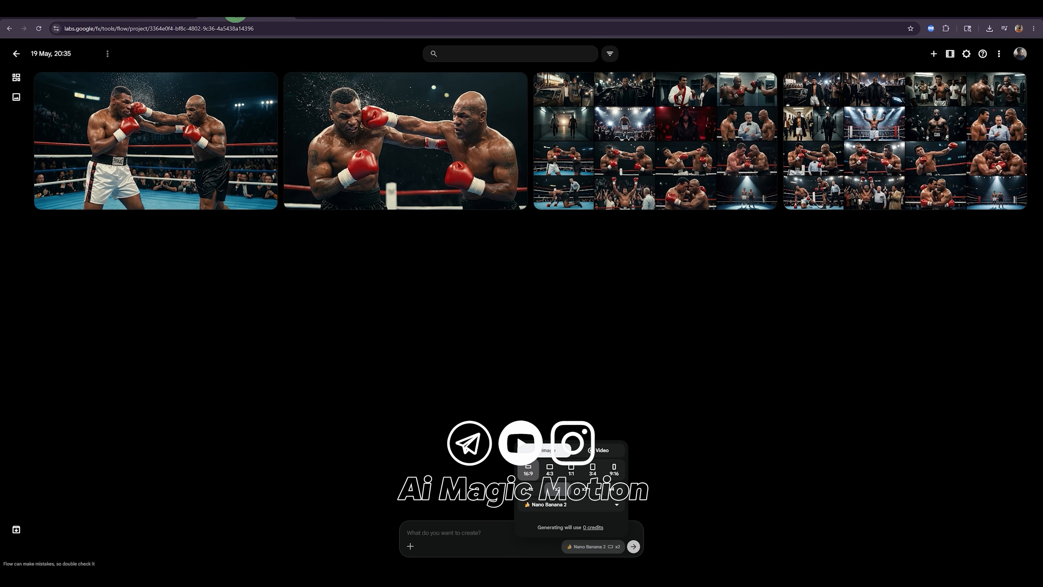
{"action": "left_click", "coordinate": [658, 165]}
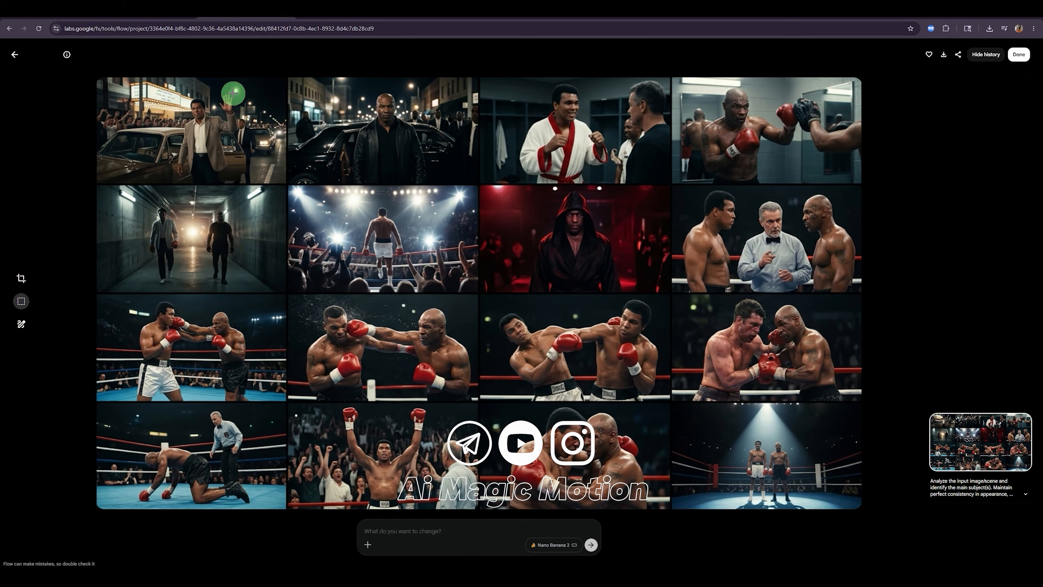
{"action": "left_click", "coordinate": [69, 17]}
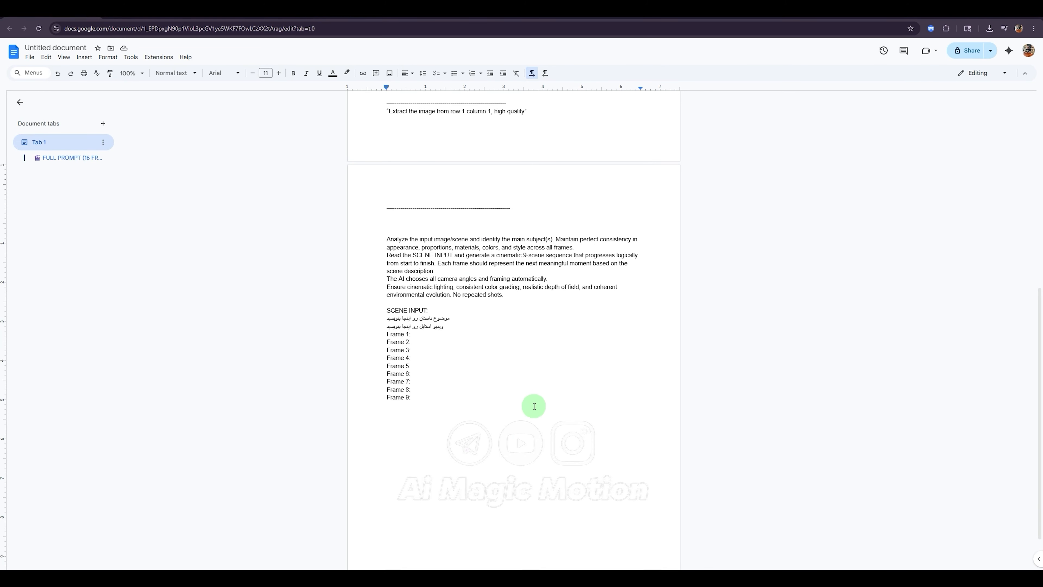